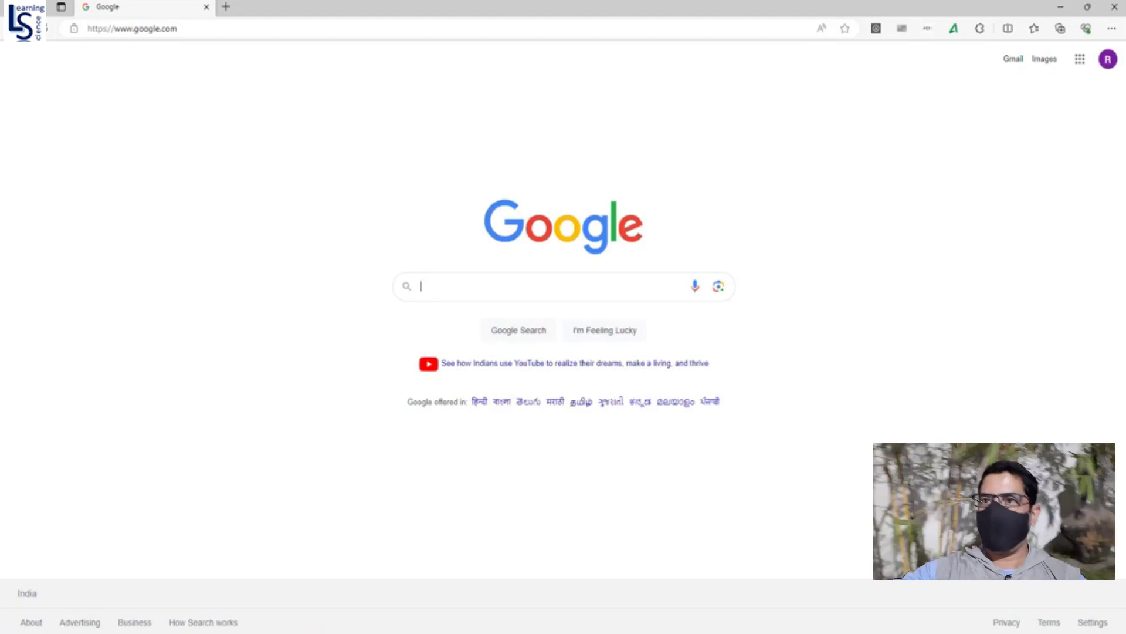
- Go to app.powerbi.com in Microsoft Edge
left_click(206, 28)
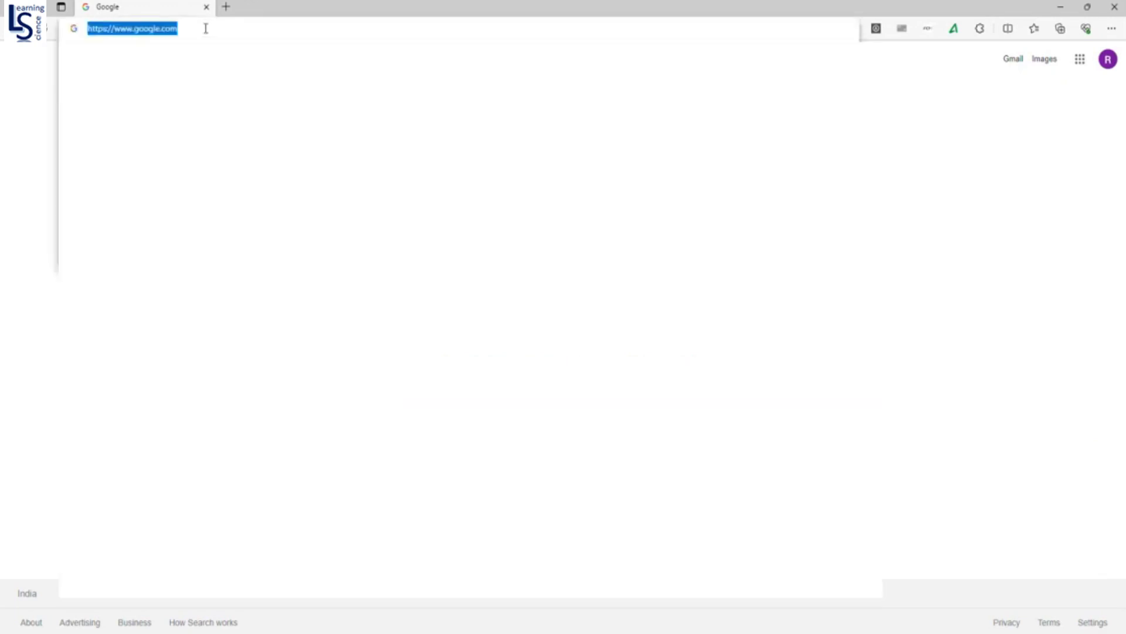
type("app.powerbi")
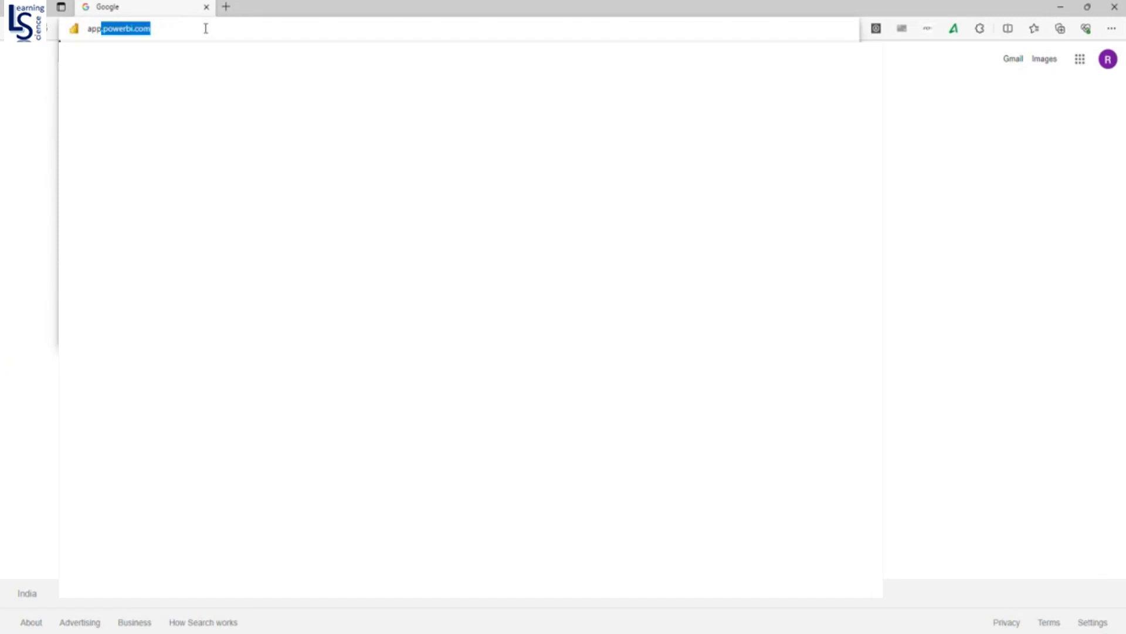
key("Return")
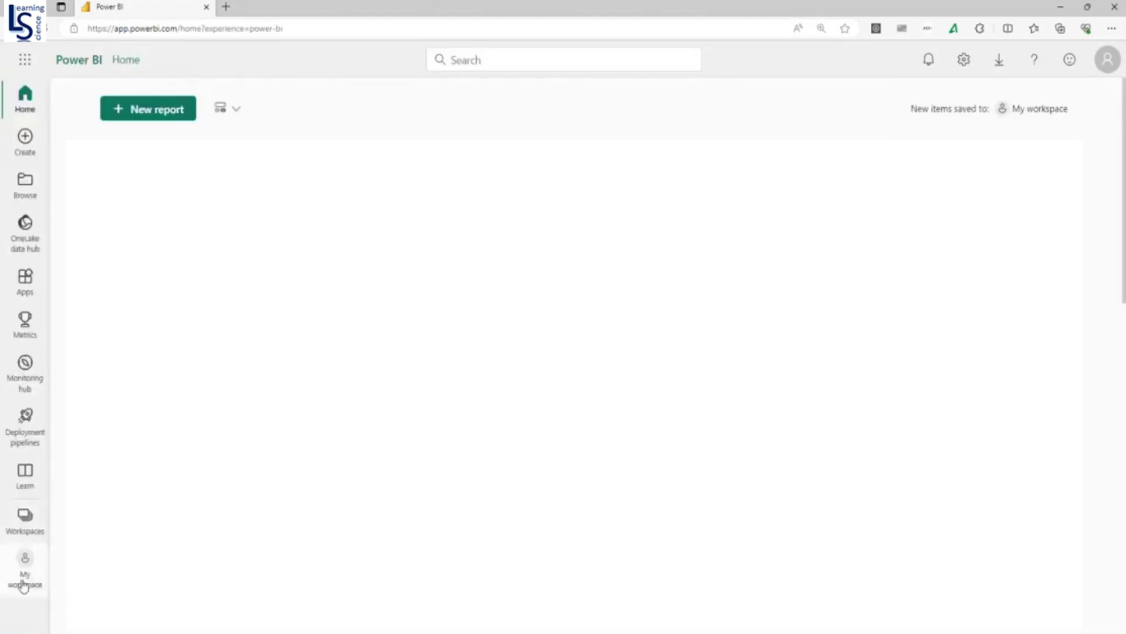
- In My workspace, bring up the list of new item types to create
left_click(23, 581)
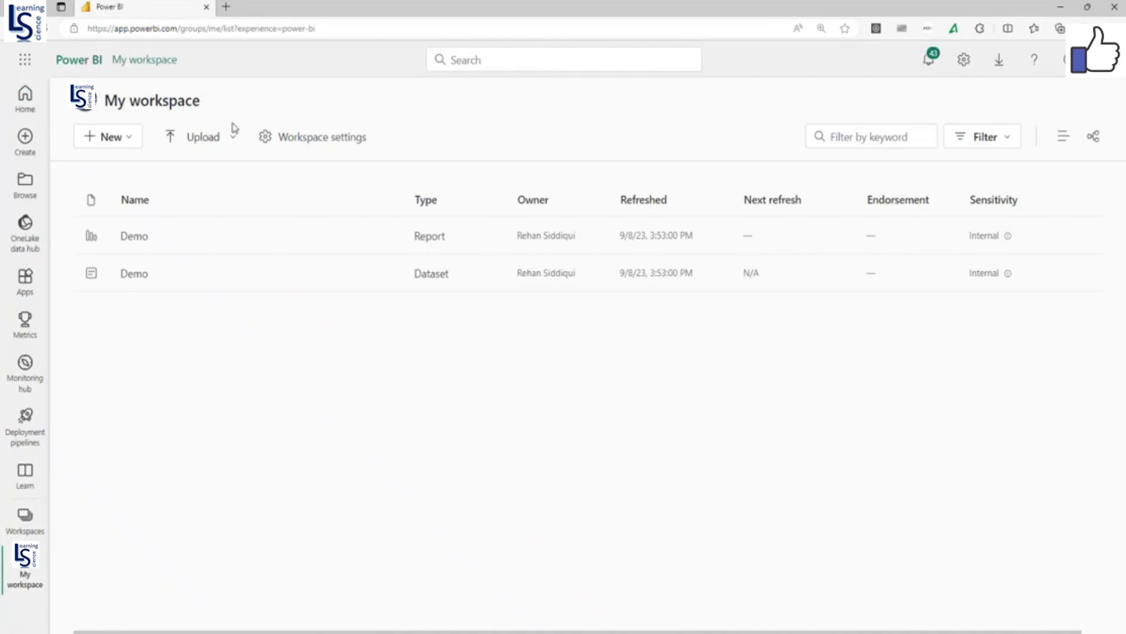
left_click(128, 141)
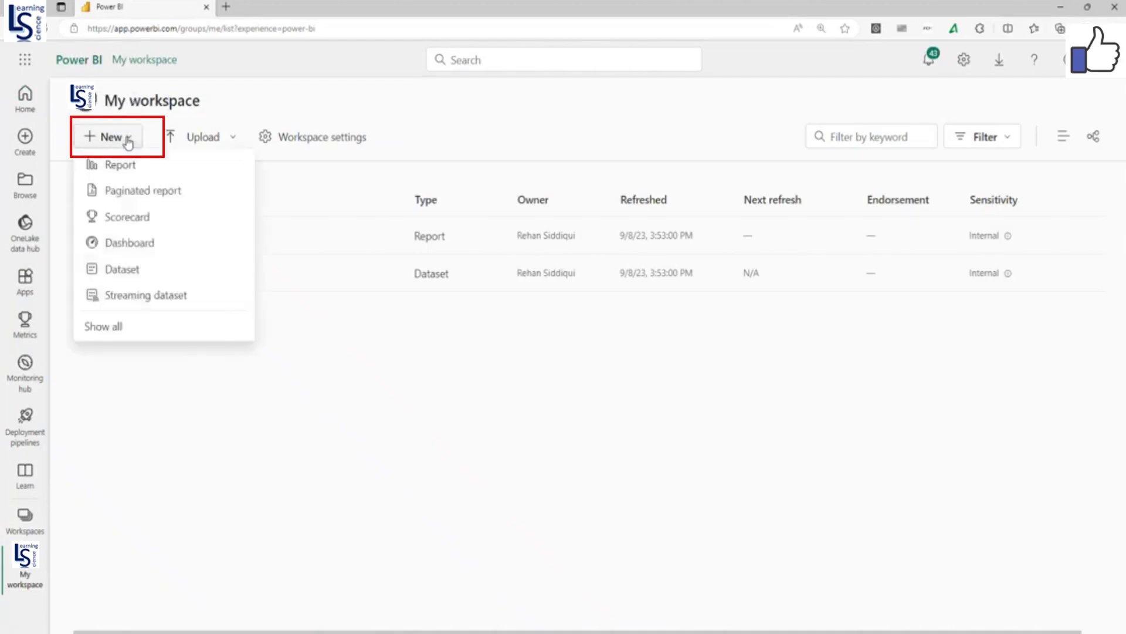
- Create a new paginated report using the Demo dataset as its data
left_click(137, 197)
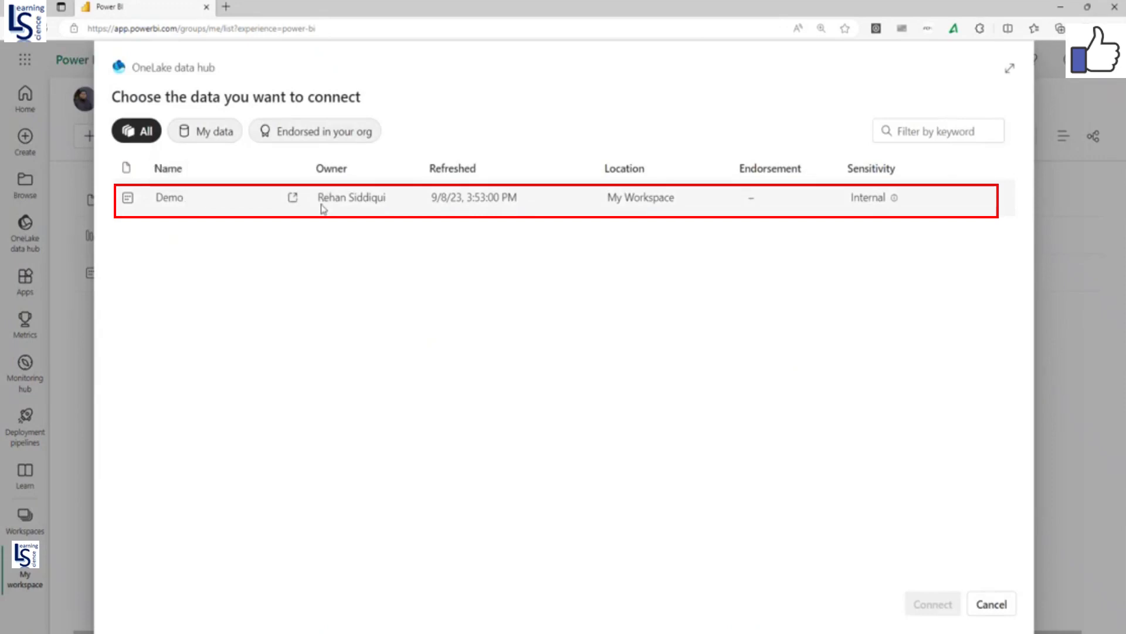
left_click(199, 201)
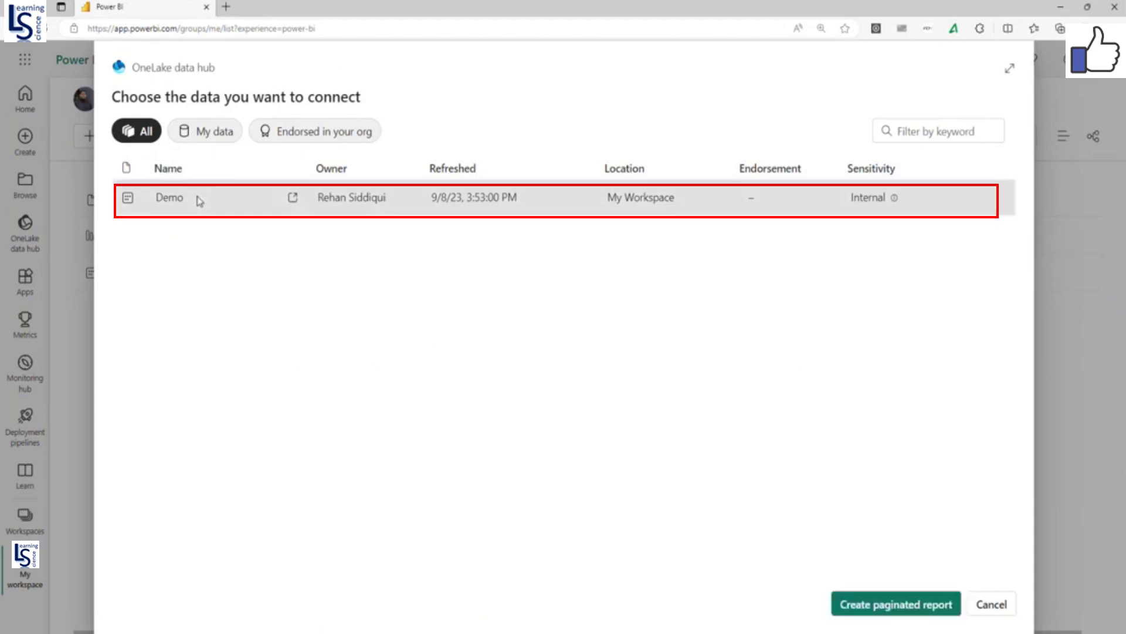
left_click(942, 613)
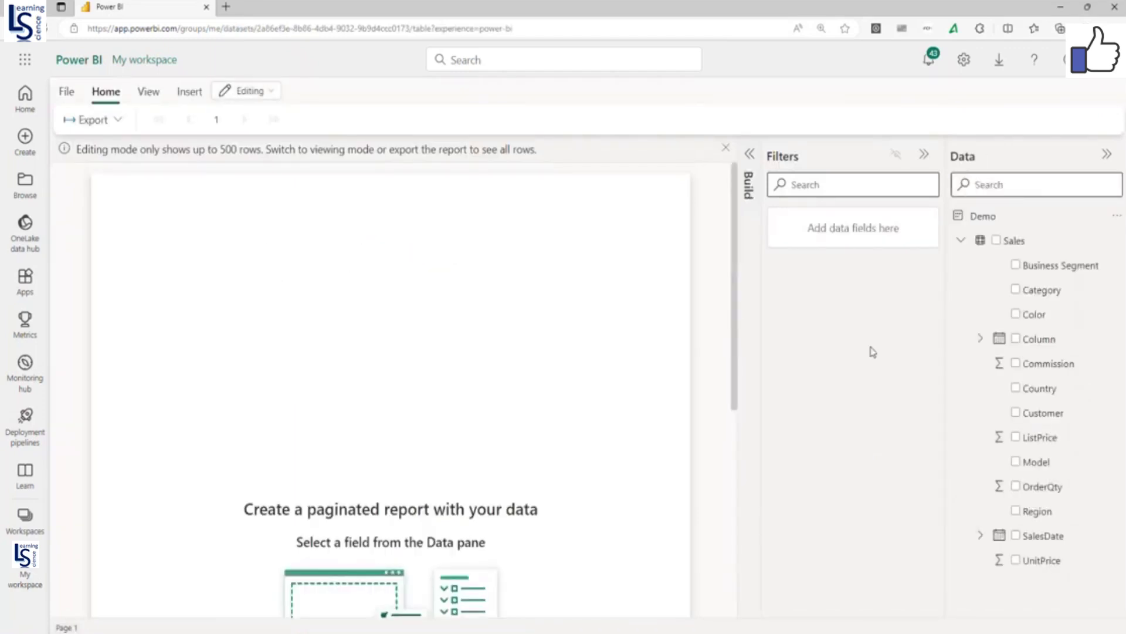
- Show the Insert options for adding an image or text box
left_click(1041, 300)
left_click(189, 97)
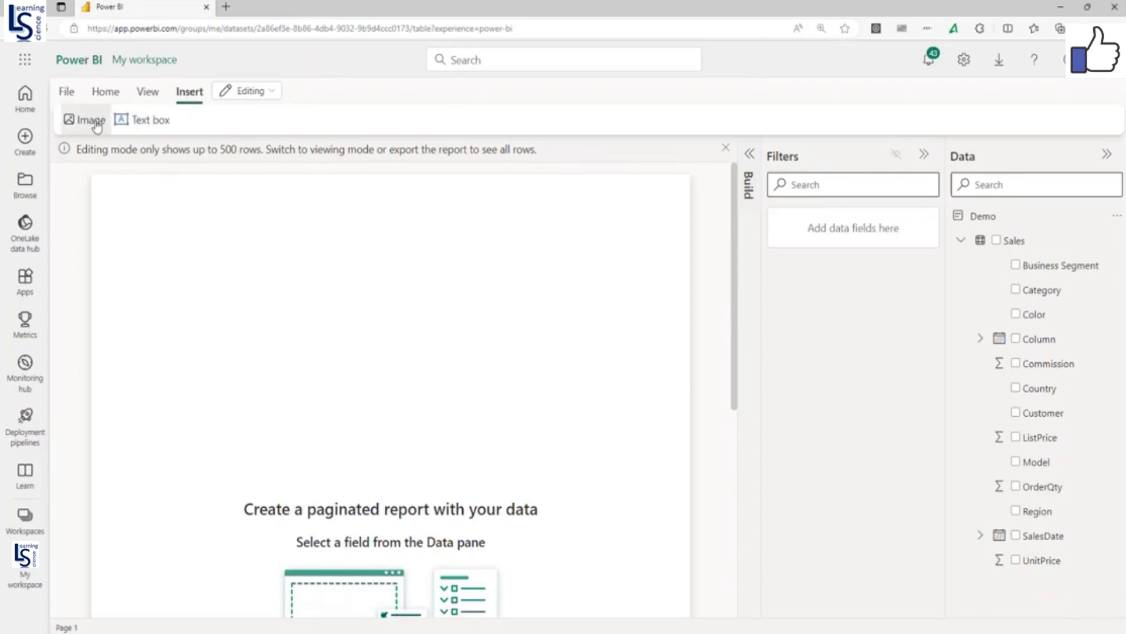
- Add an 'Order Report' title text box in bold 32pt, widened to fit one line
left_click(145, 124)
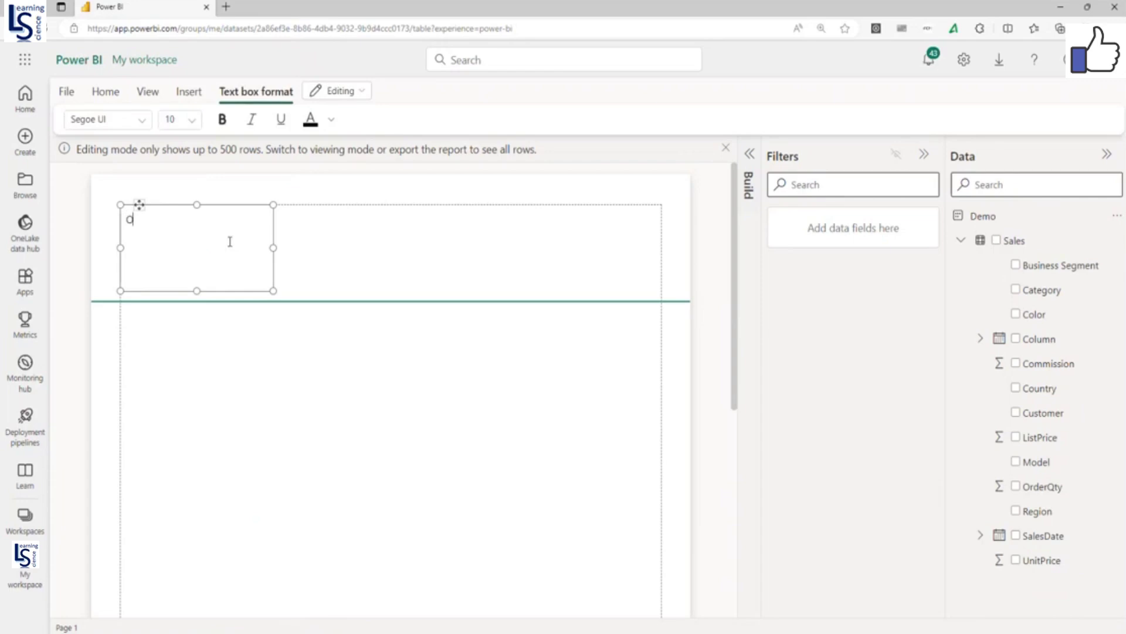
type("Order Report")
key("ctrl+a")
left_click(223, 119)
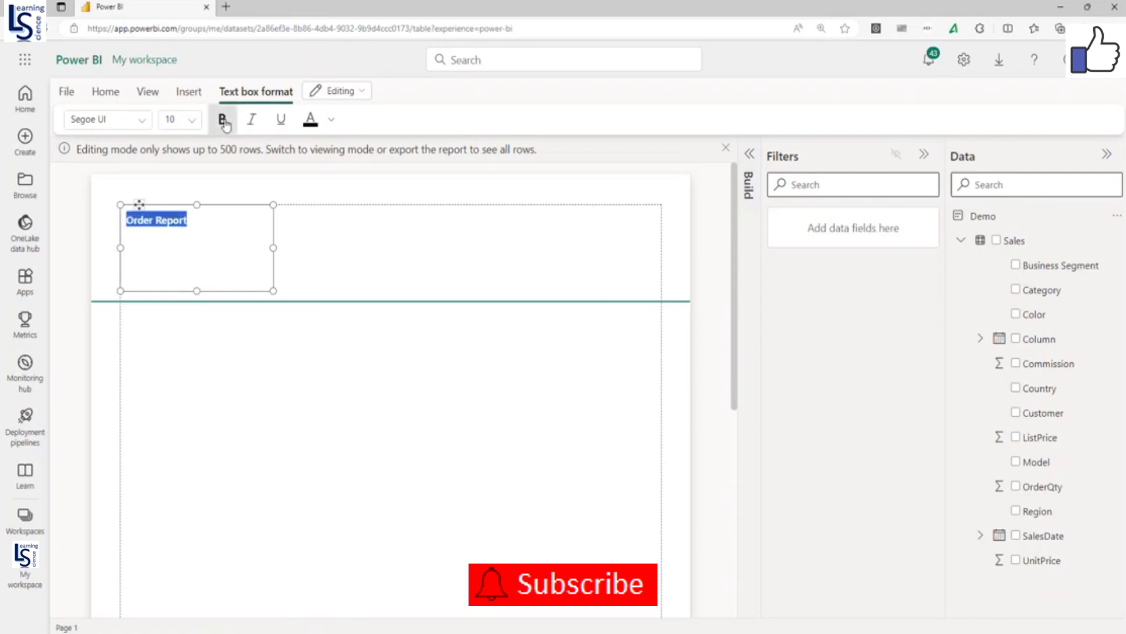
left_click(193, 120)
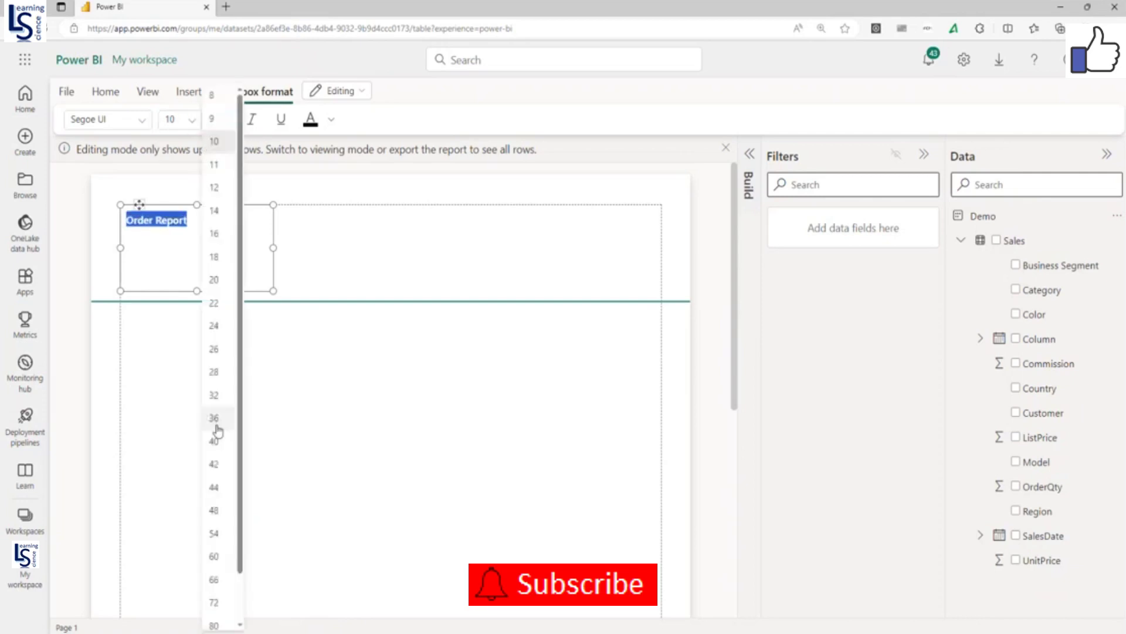
left_click(214, 396)
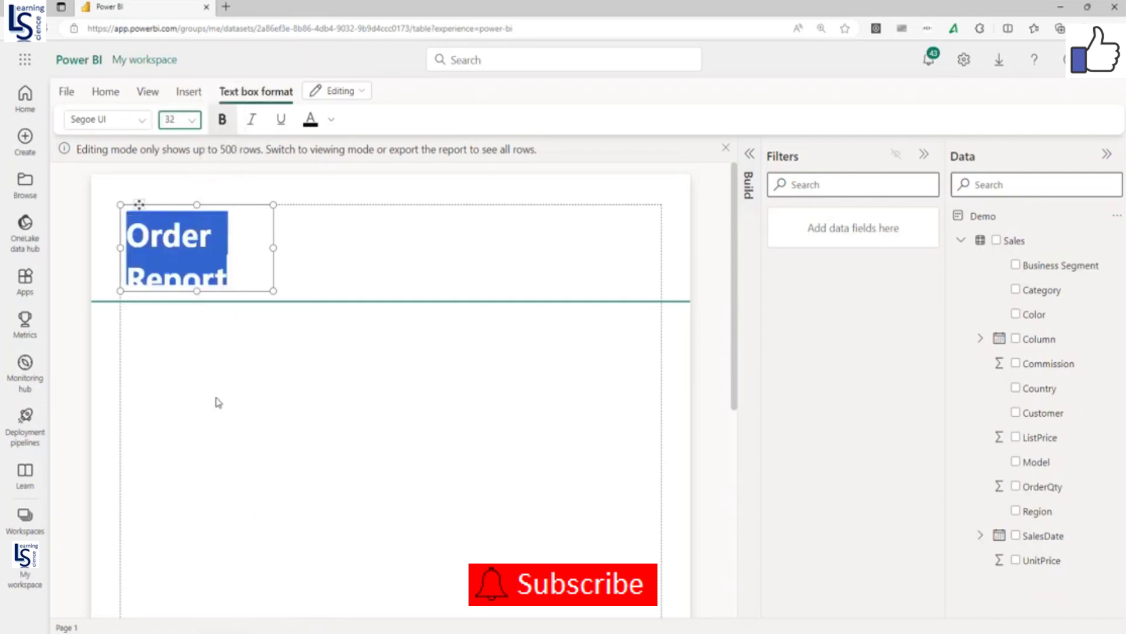
left_click_drag(273, 247, 510, 246)
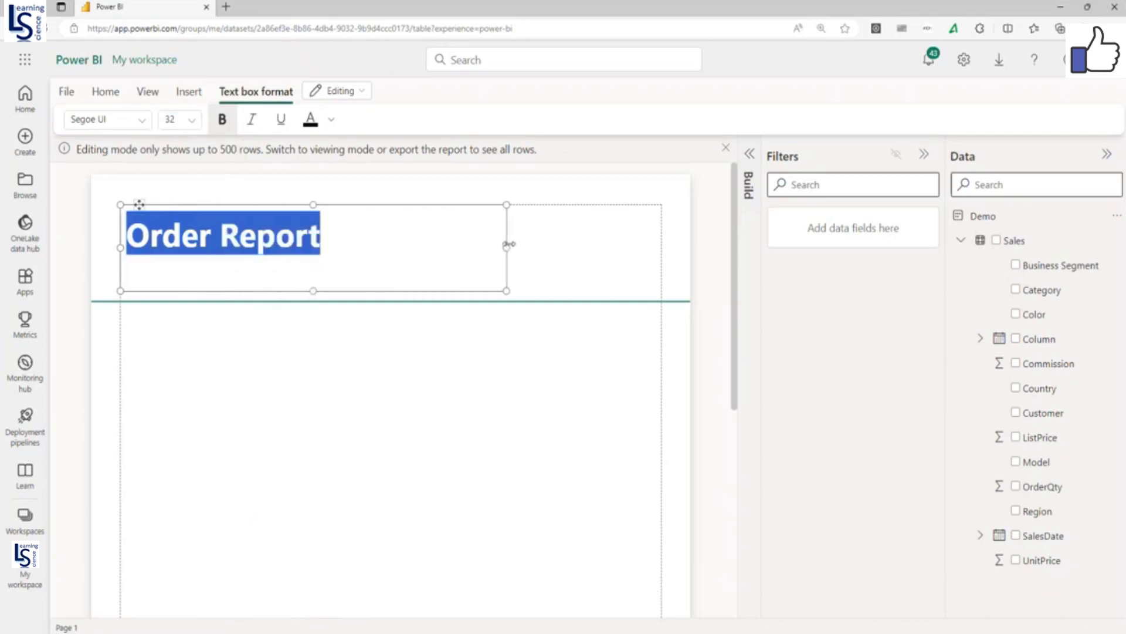
left_click(550, 262)
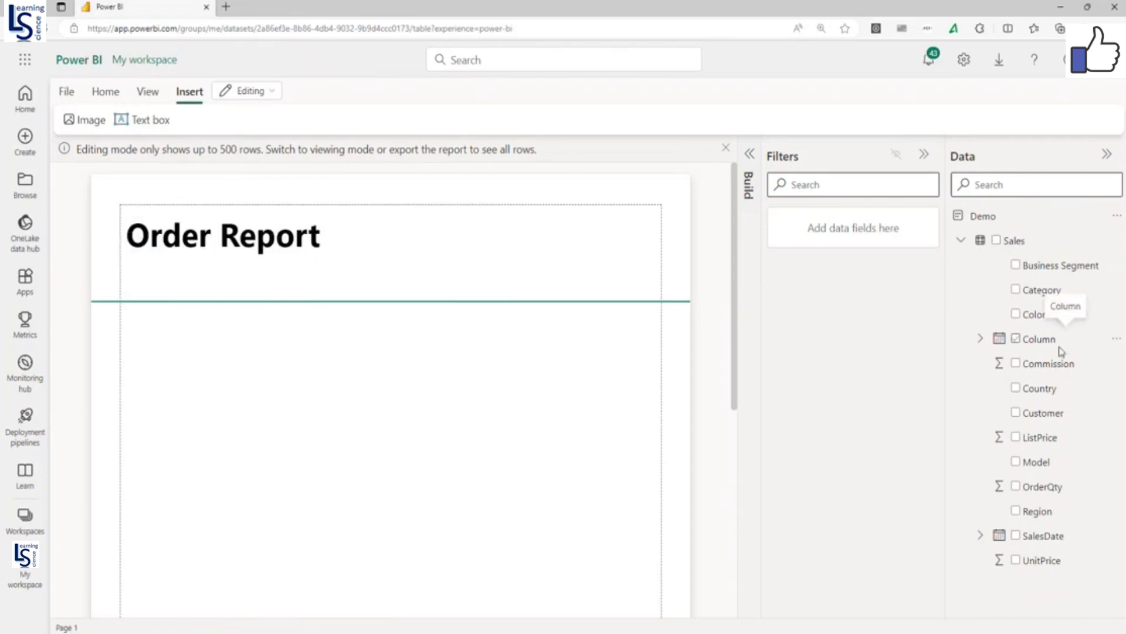
- Build a table below the title with Business Segment, Category and Model columns
left_click(1043, 267)
left_click_drag(1044, 273, 155, 324)
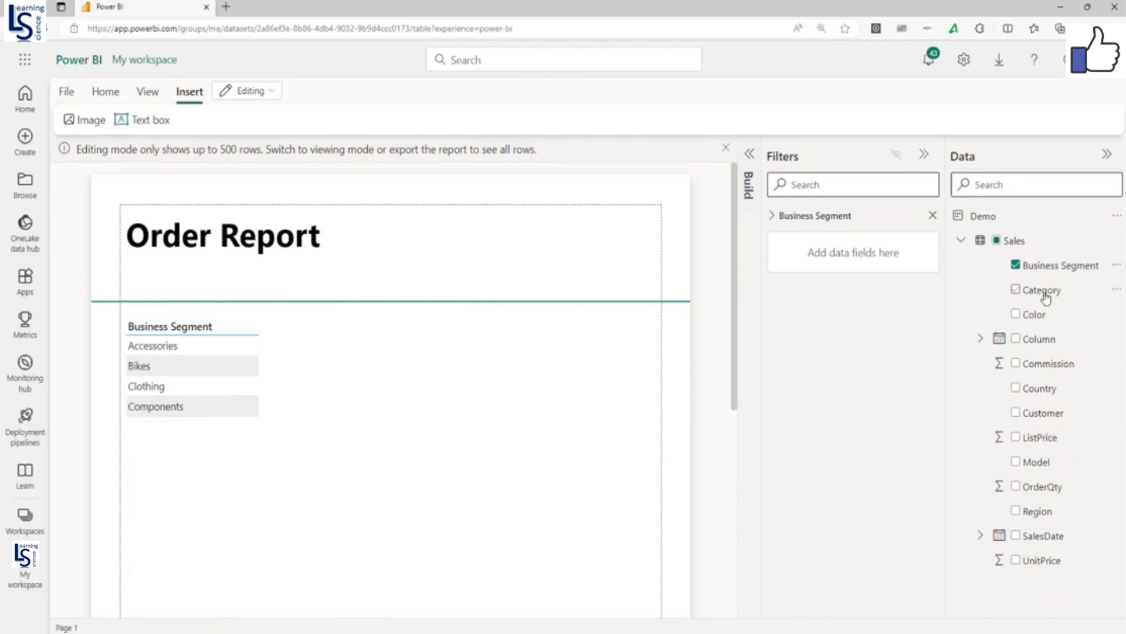
left_click_drag(1046, 297, 289, 334)
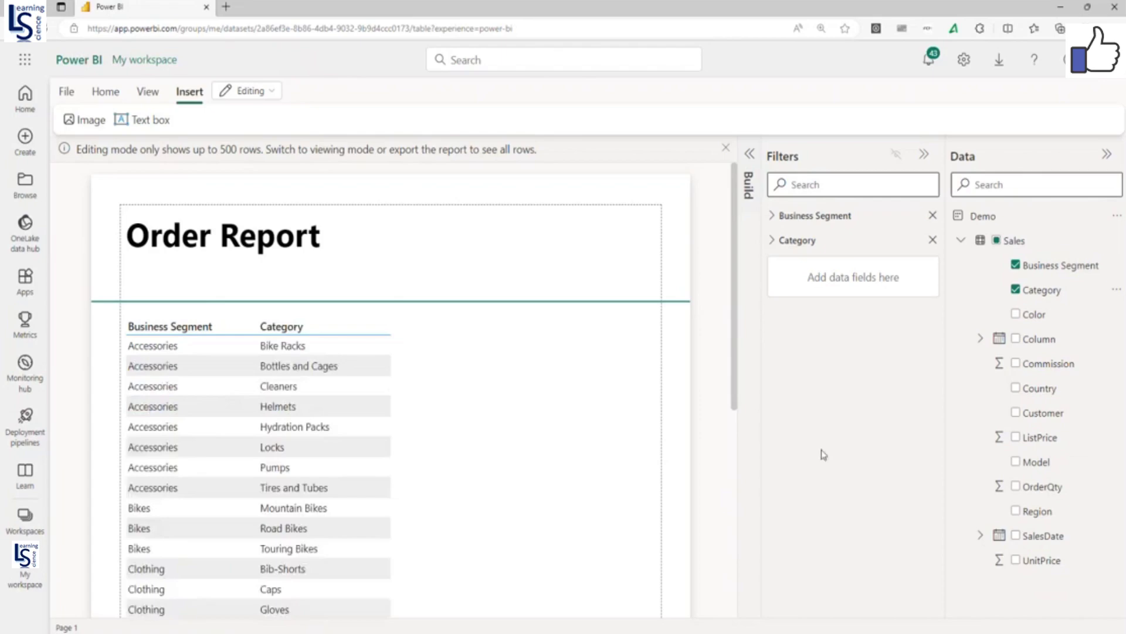
key("ctrl+a")
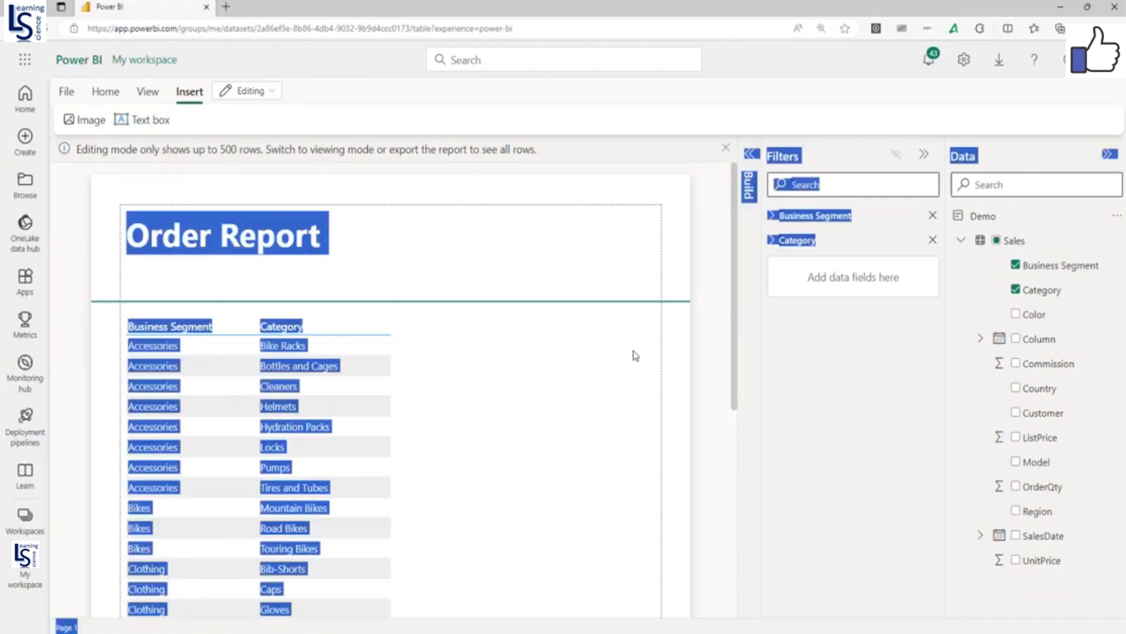
left_click_drag(1038, 469, 450, 359)
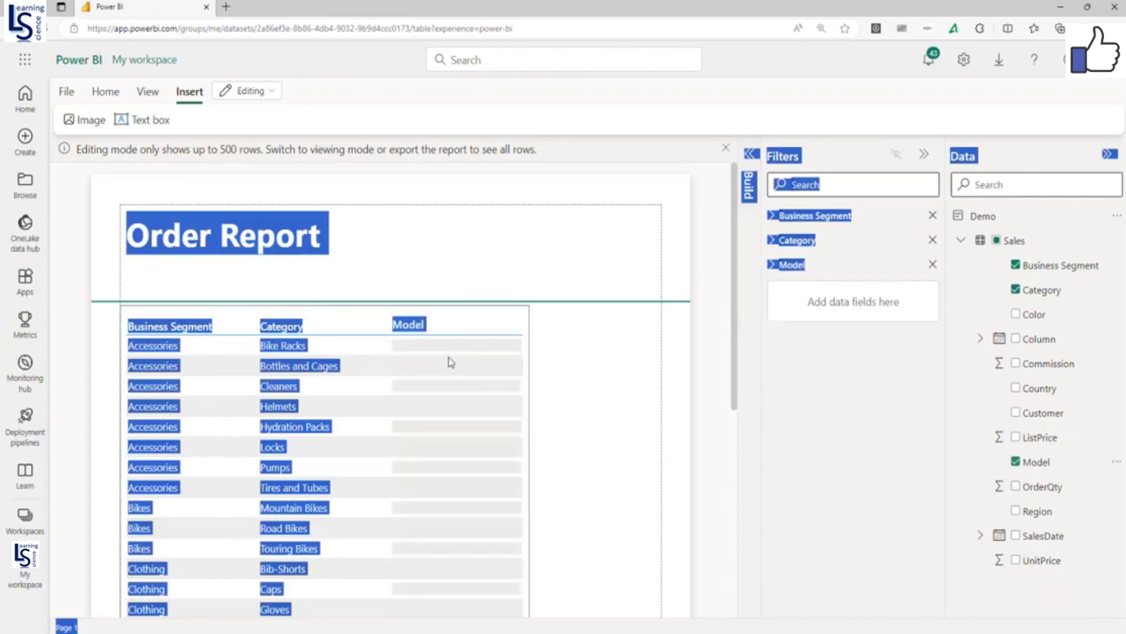
left_click(587, 426)
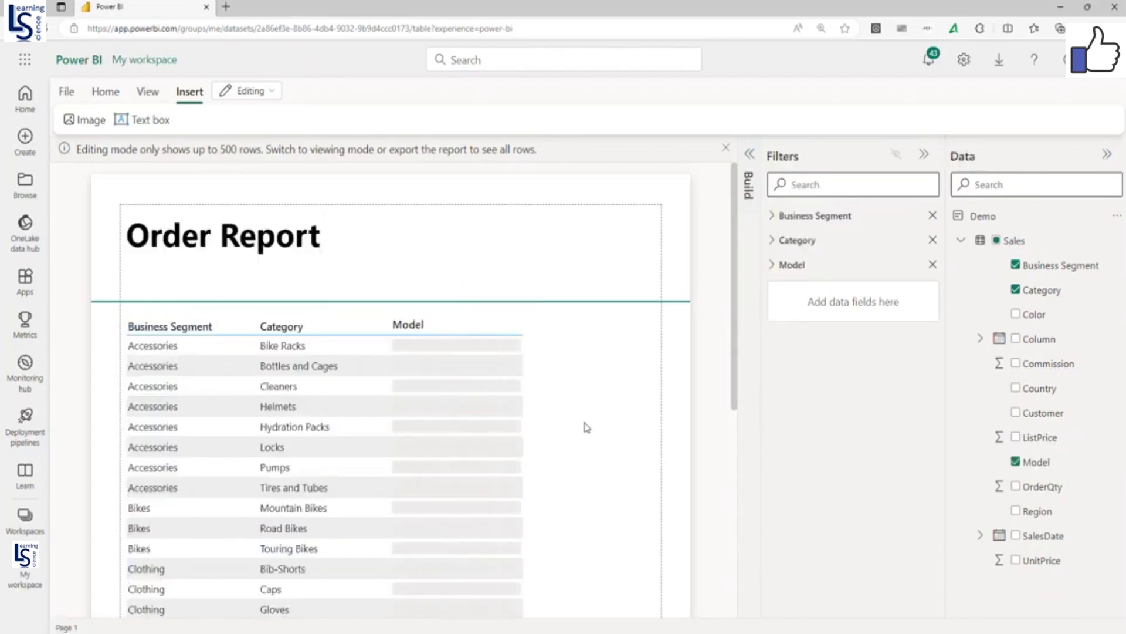
- Add OrderQty as a fourth column and give the table a totals row
scroll(587, 427, "down", 2)
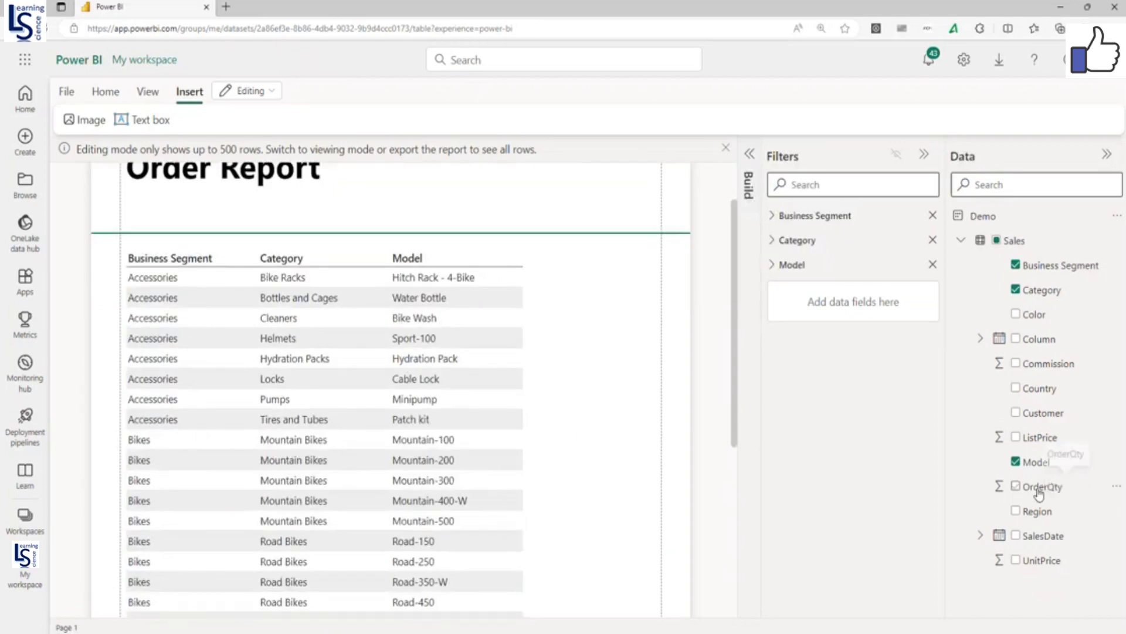
left_click_drag(1035, 488, 543, 258)
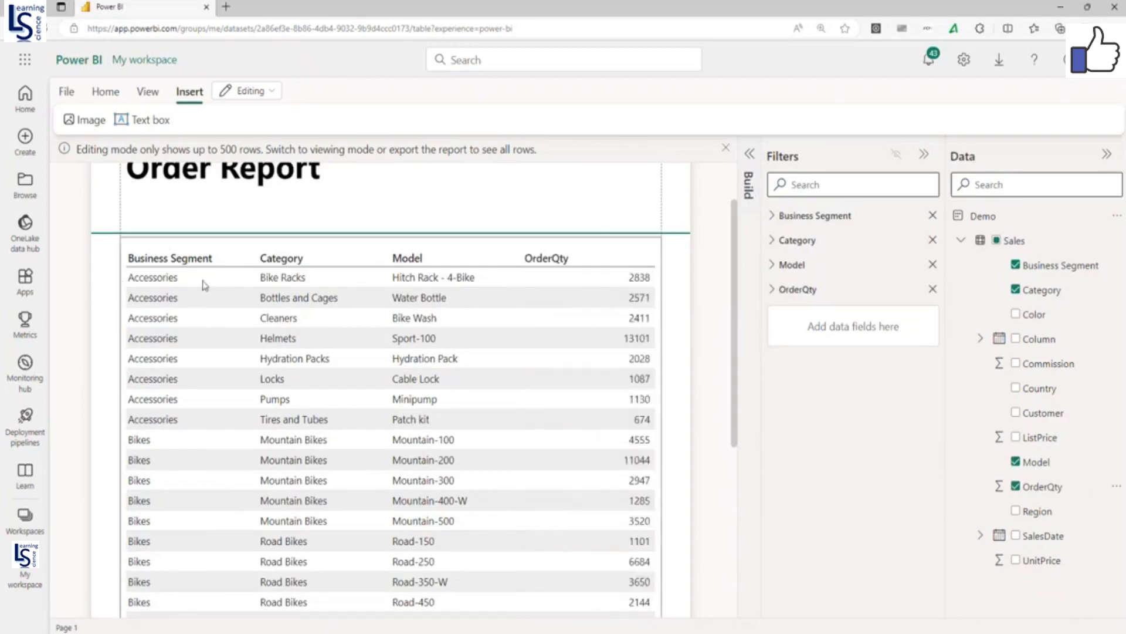
scroll(442, 347, "down", 5)
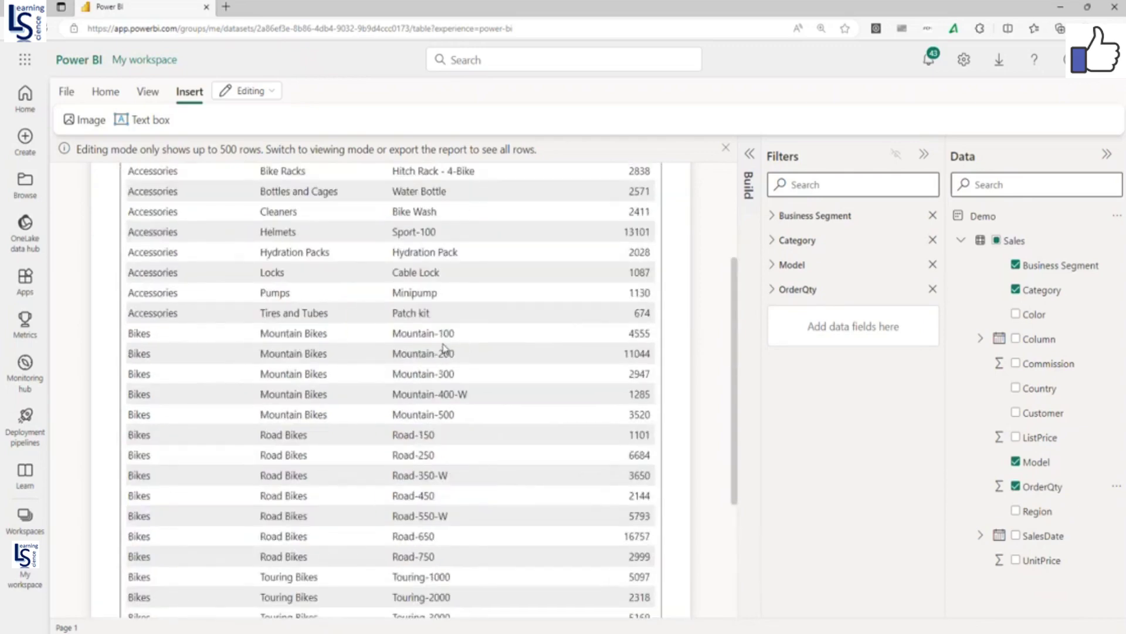
scroll(442, 354, "down", 3)
left_click(632, 577)
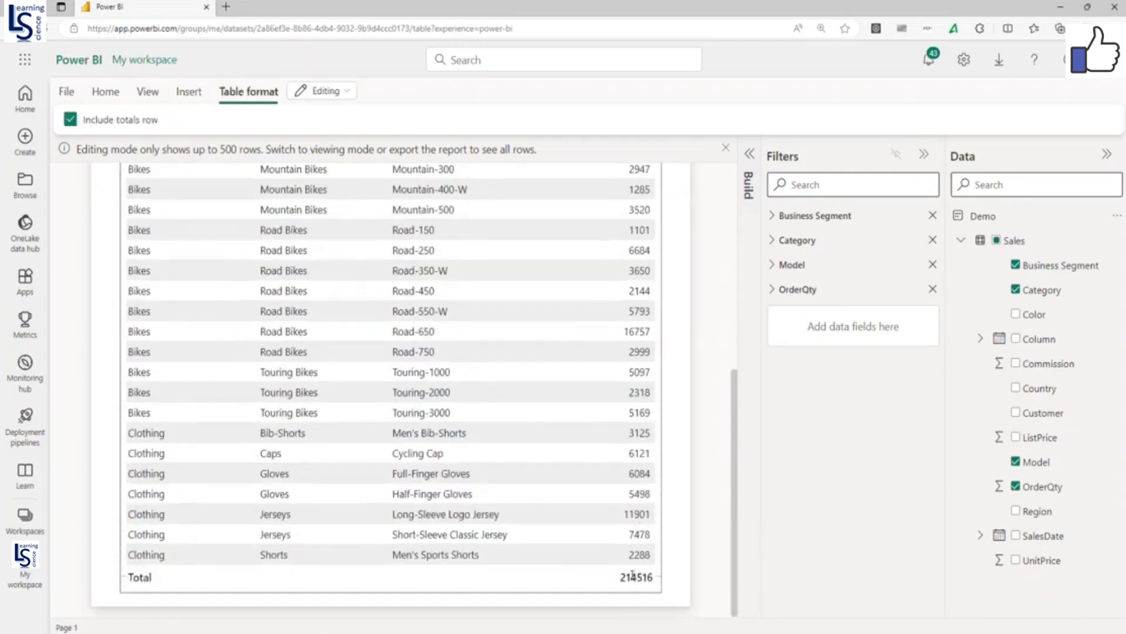
scroll(535, 435, "up", 5)
scroll(535, 435, "up", 1)
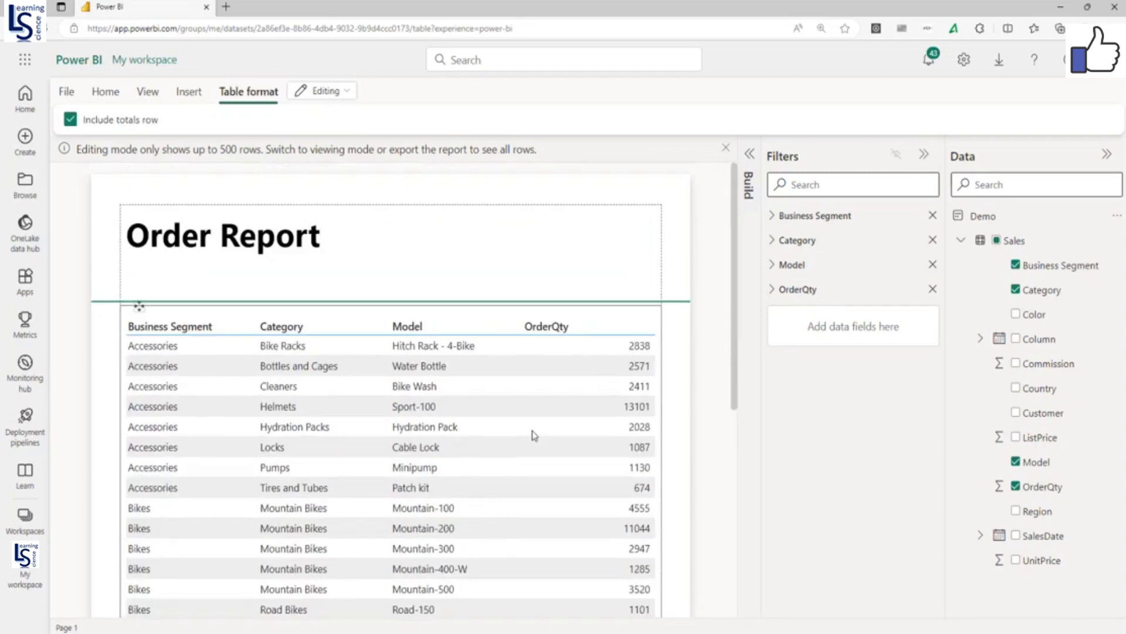
- Look through the Home, Export, View and Insert ribbon options, ending on File
left_click(67, 92)
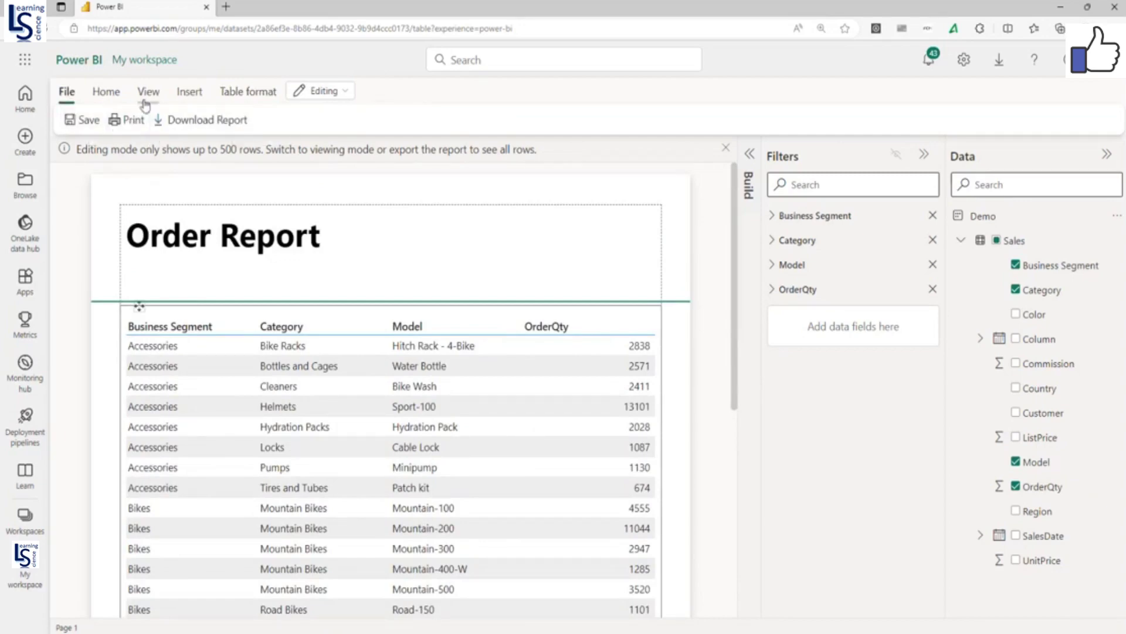
left_click(108, 96)
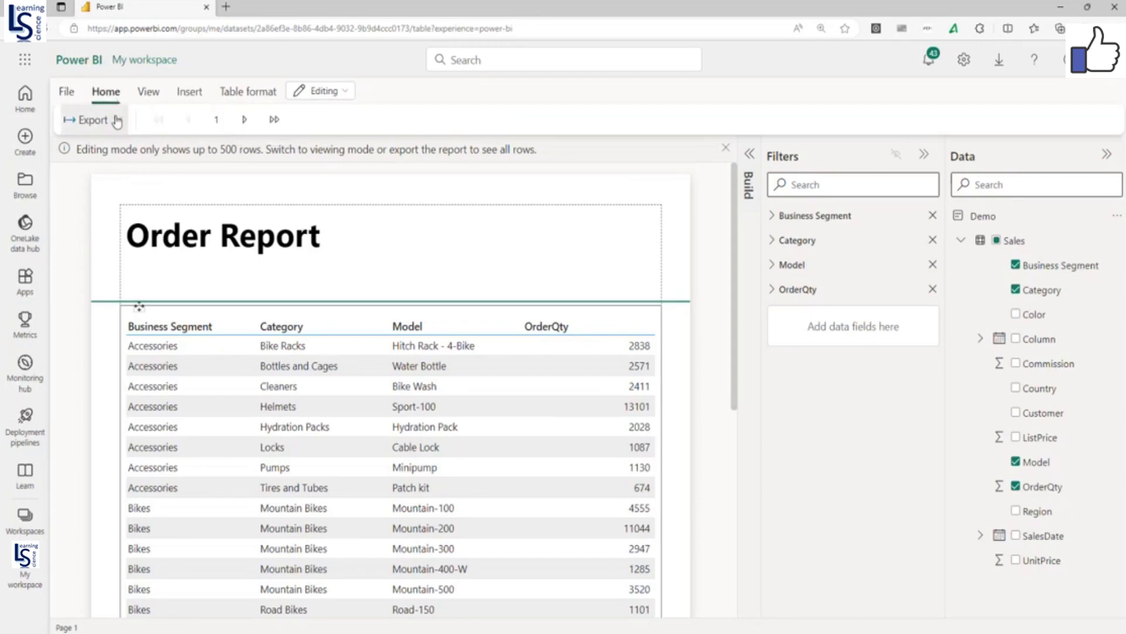
left_click(117, 120)
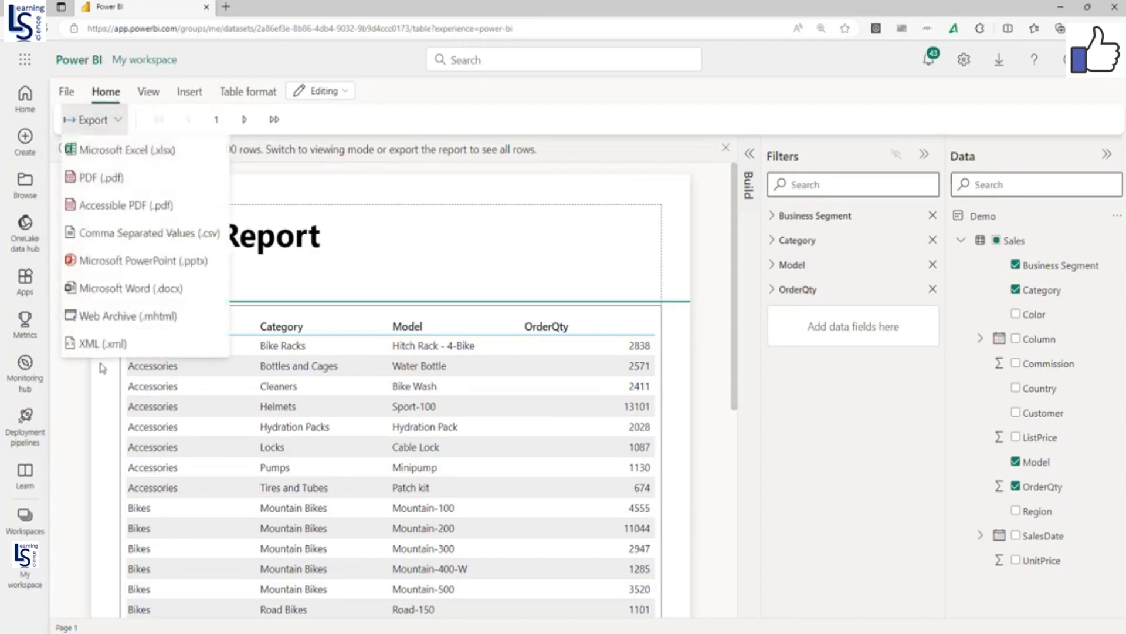
left_click(156, 92)
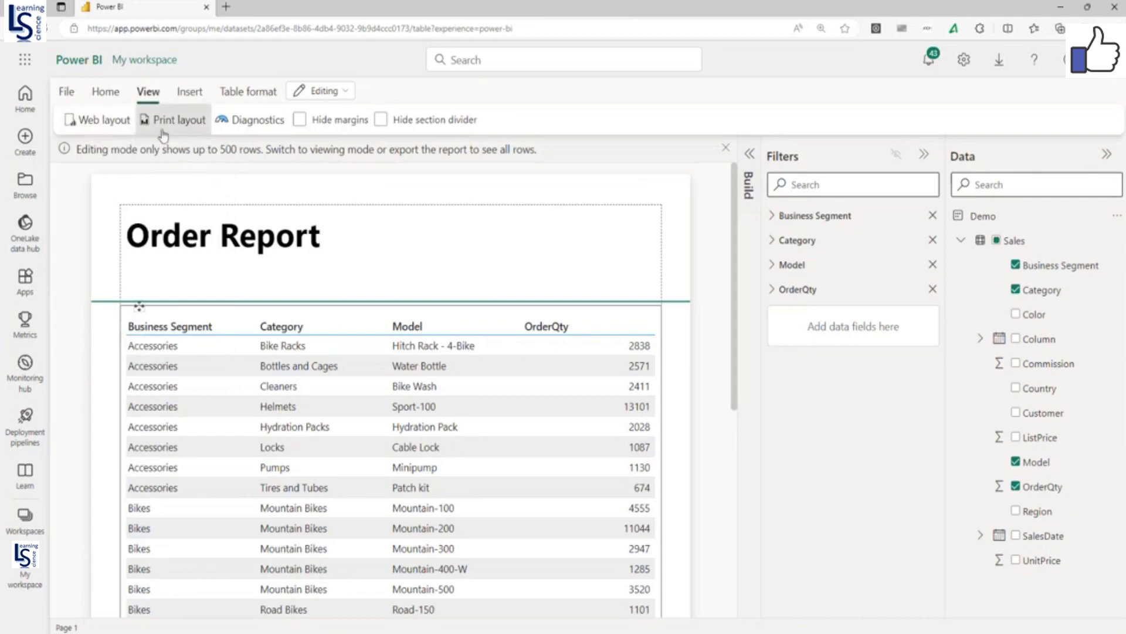
left_click(189, 92)
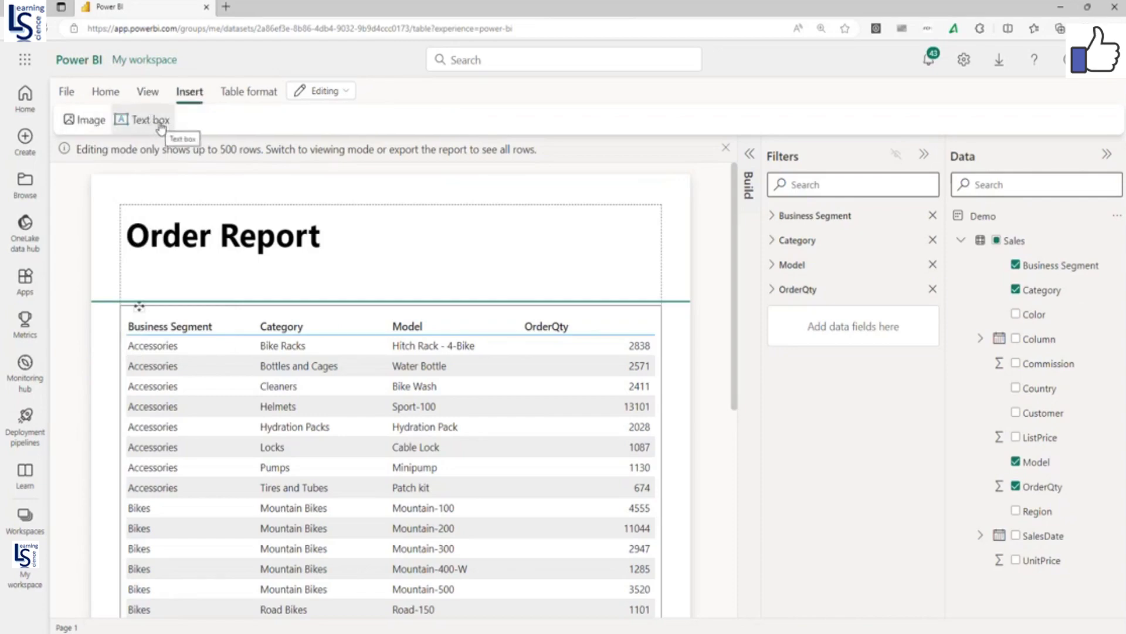
left_click(68, 94)
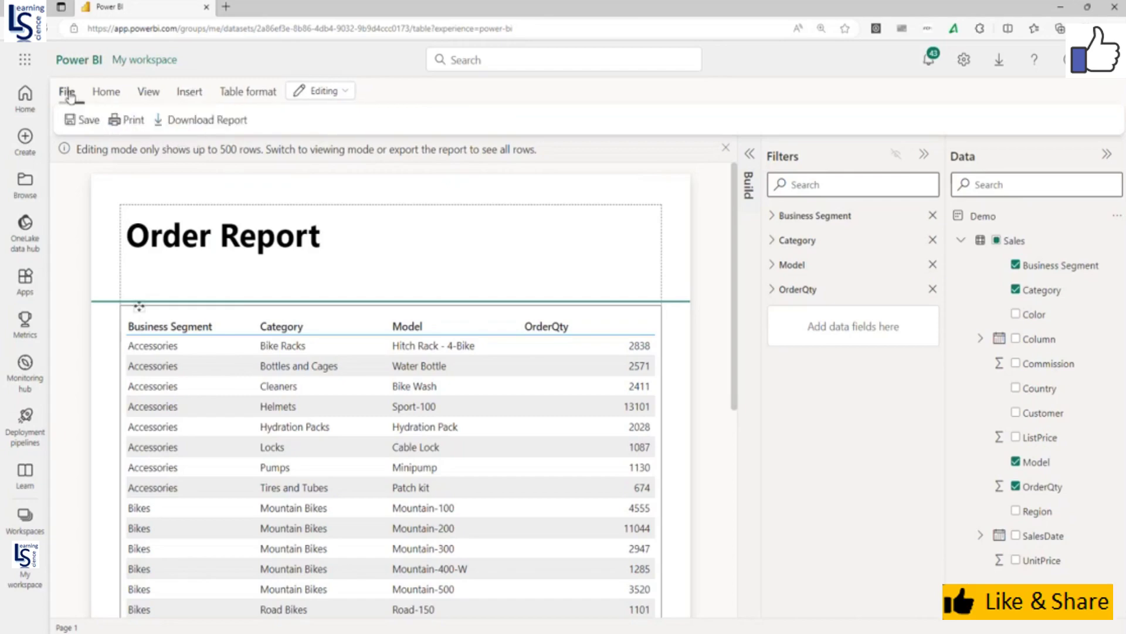
- Save the report as 'Order Report' in My workspace
left_click(88, 121)
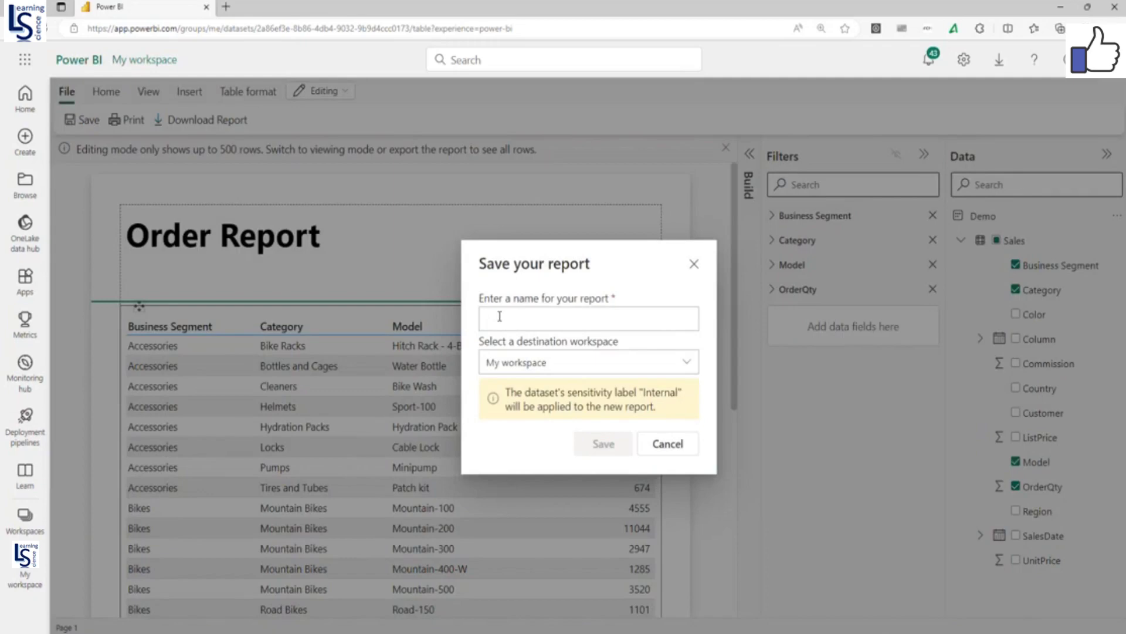
type("Orde")
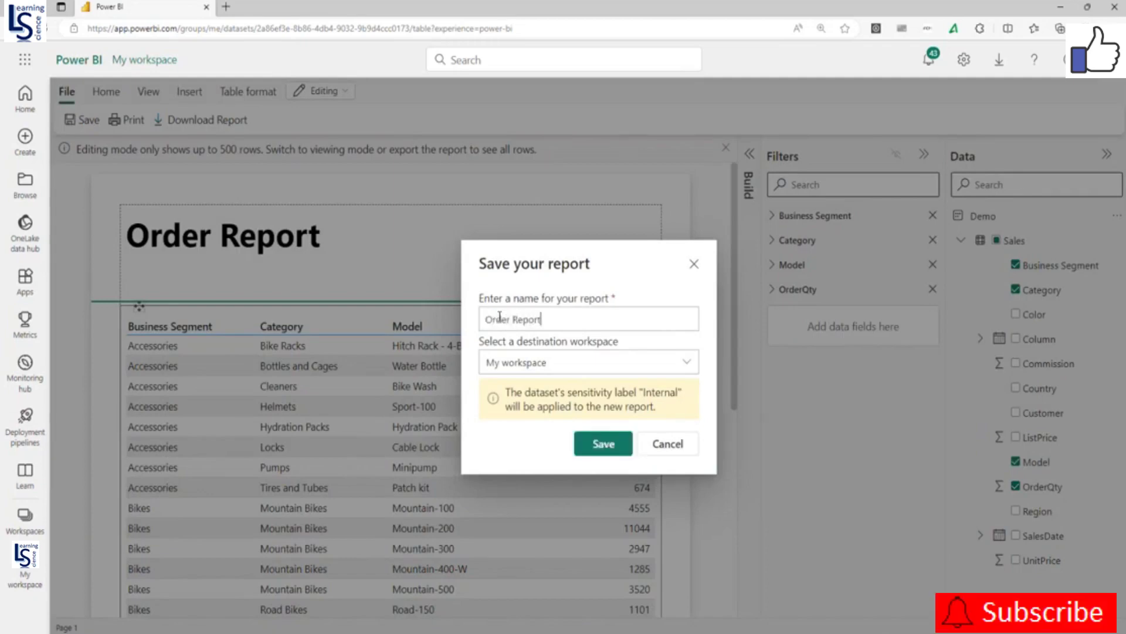
type("r Report")
left_click(607, 449)
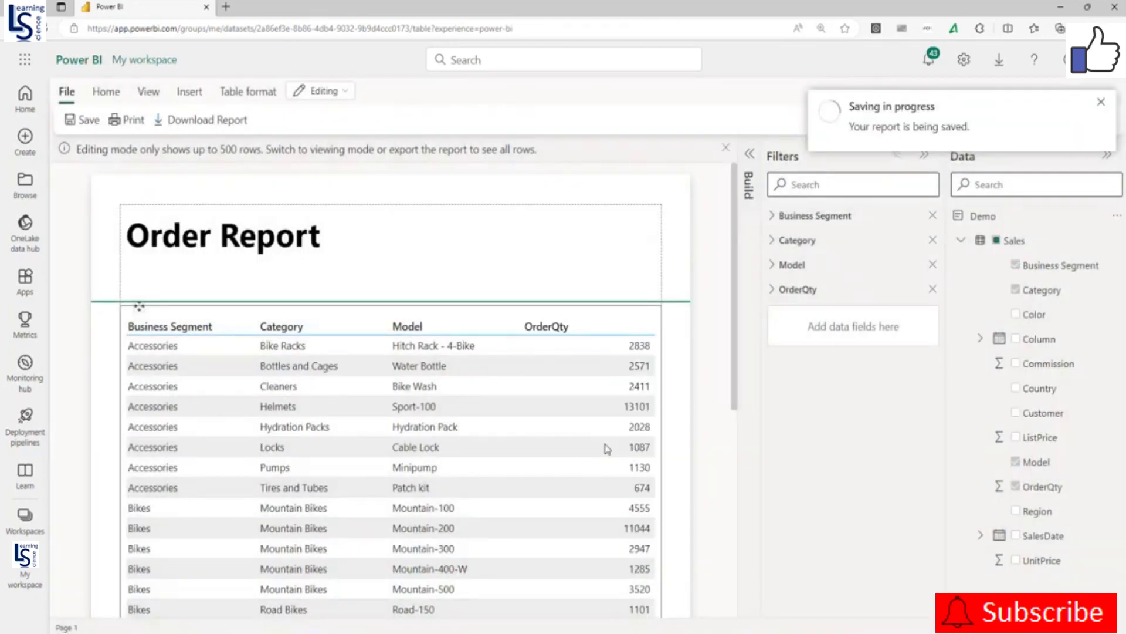